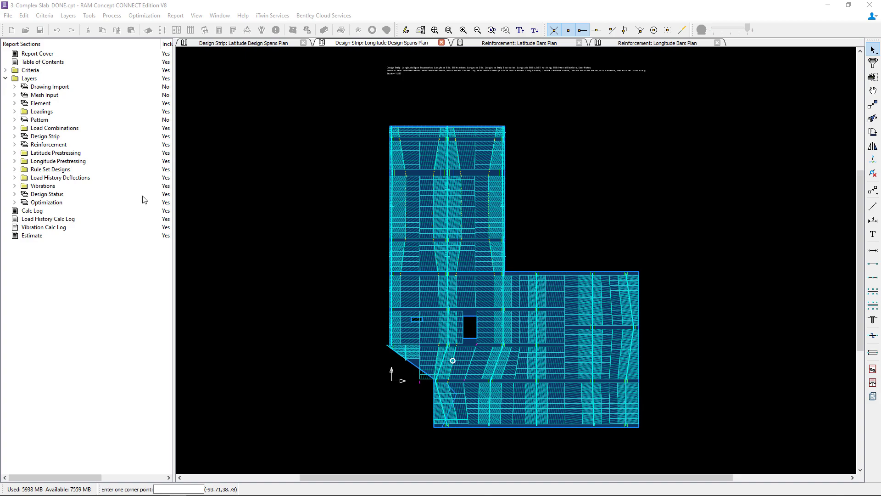
Zoom in on the large opening and turn on User Lines visibility for the longitude spans plan
scroll(497, 362, up, 3)
scroll(427, 352, up, 3)
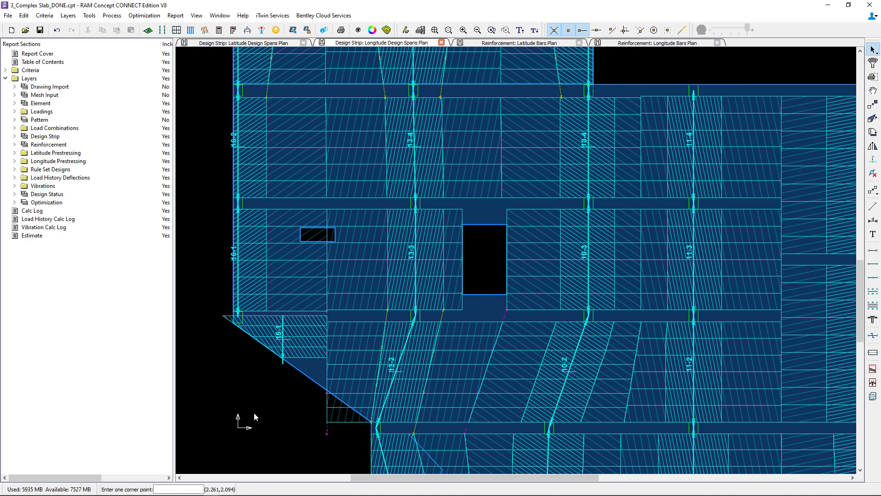
click(358, 30)
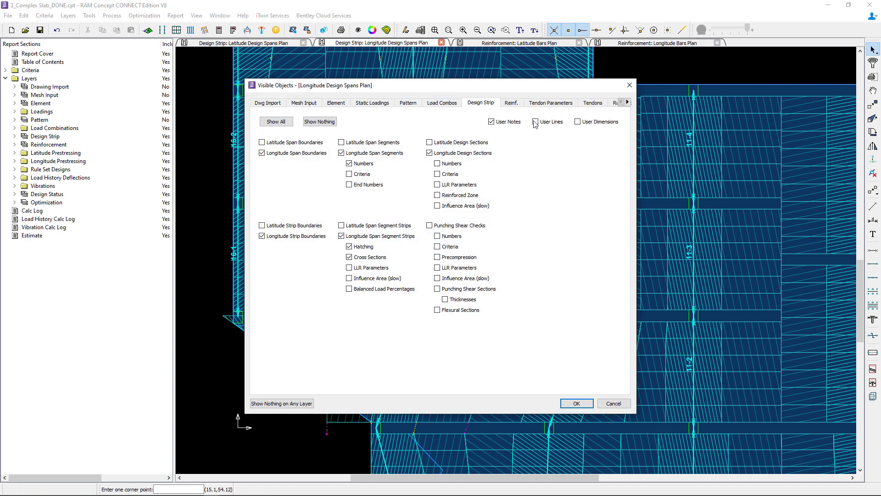
click(535, 122)
click(576, 404)
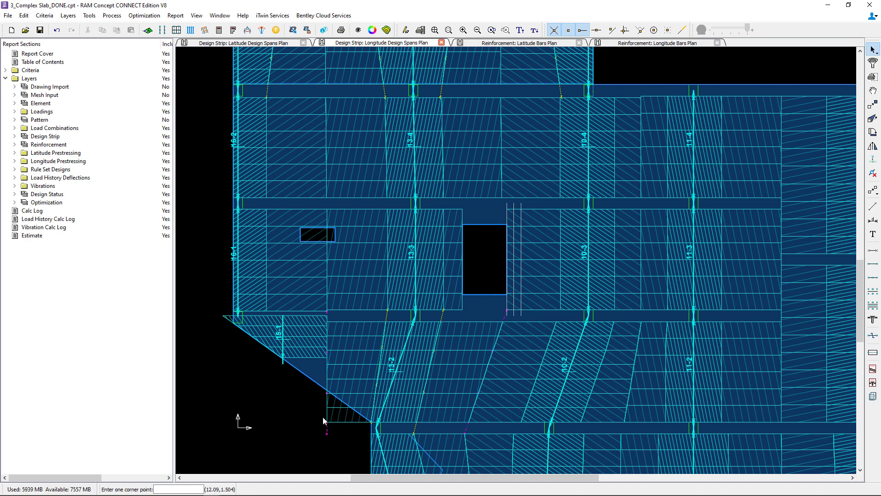
Set the Span Segment defaults to Full Width column strip width and Manual span width calculation
double_click(873, 266)
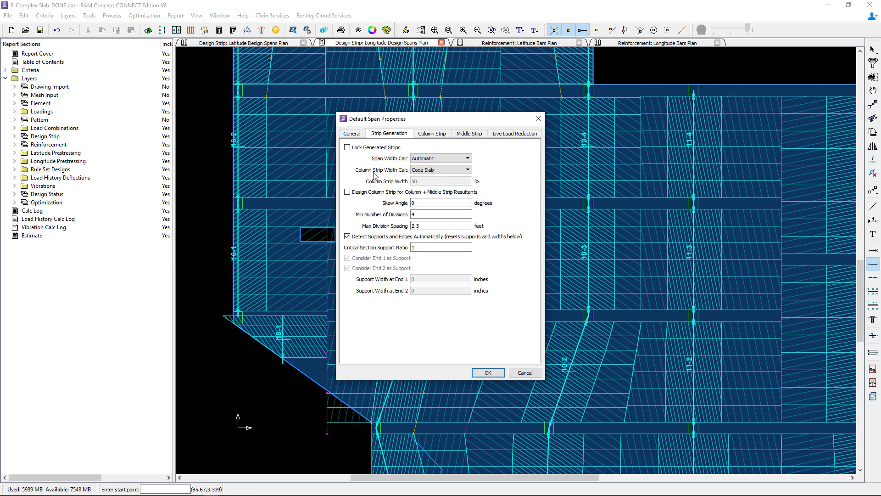
click(439, 172)
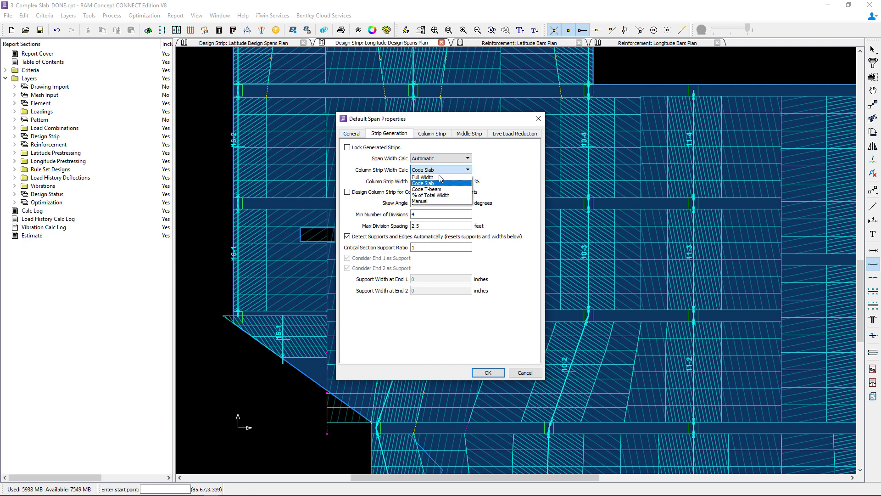
click(442, 177)
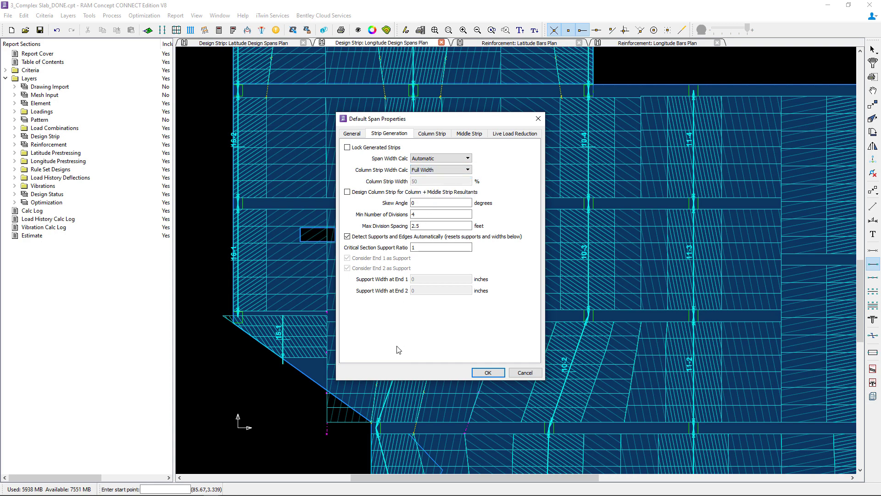
click(431, 159)
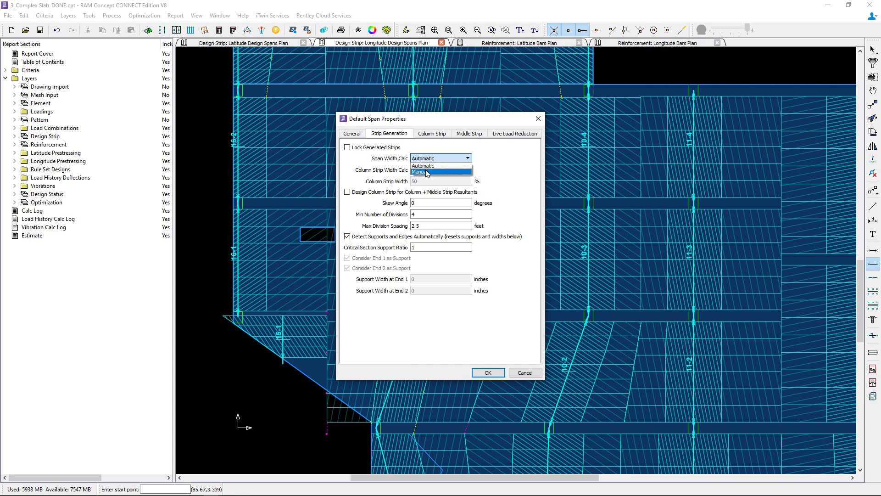
click(422, 172)
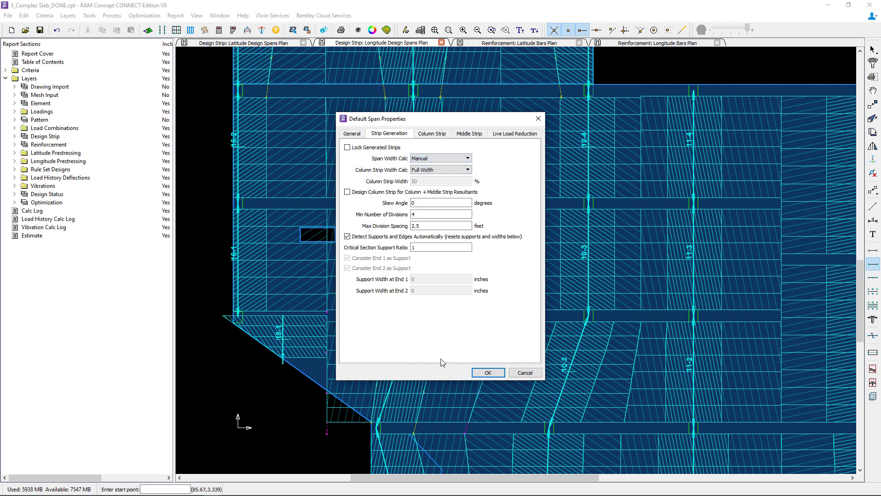
click(489, 373)
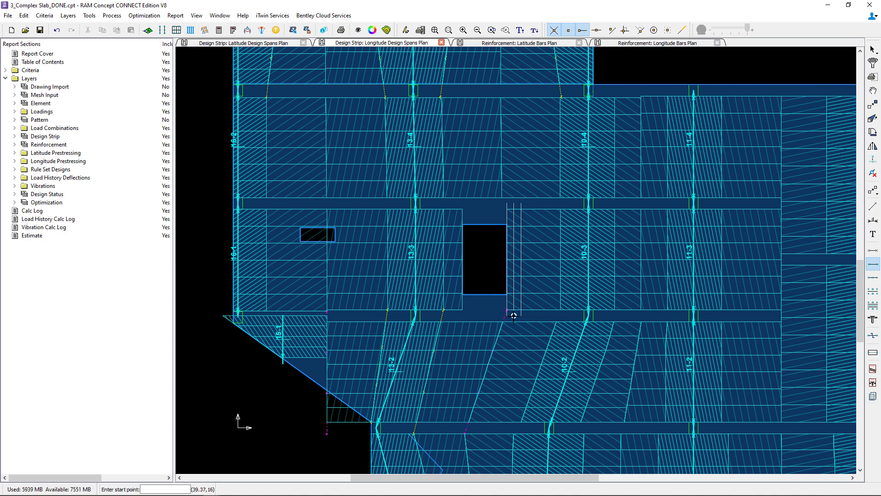
Draw a vertical span segment from below to above the opening's right side, then deselect it
click(514, 316)
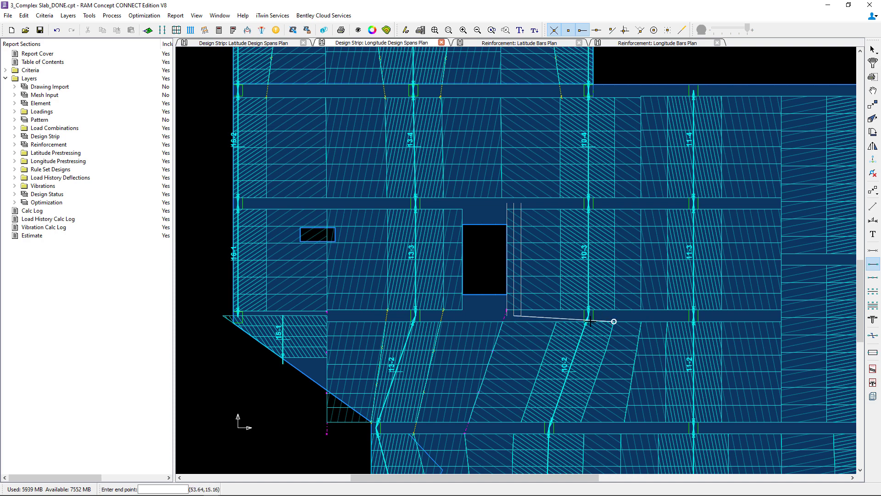
click(514, 203)
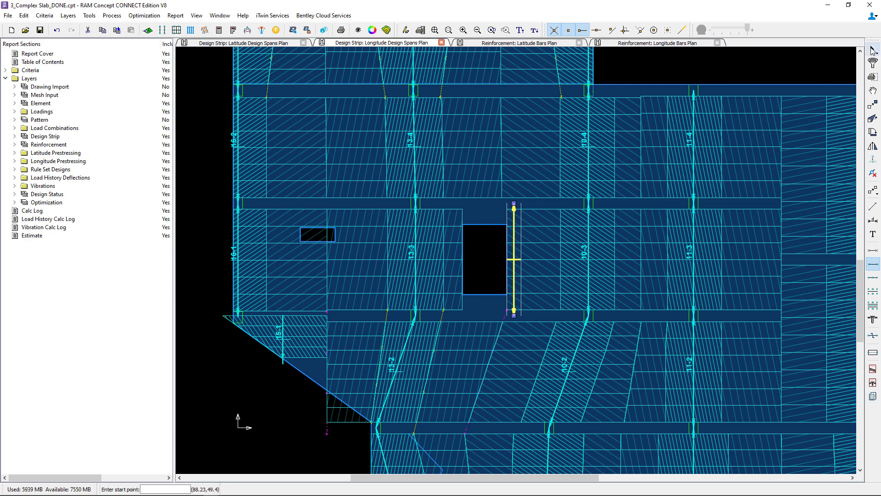
click(873, 49)
click(805, 56)
click(788, 59)
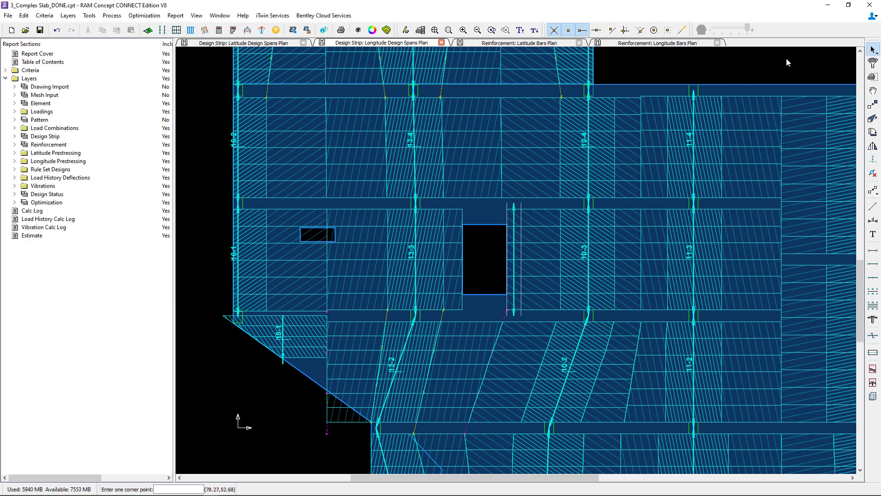
Draw two vertical span boundary polylines on either side of the new span, then deselect
click(875, 296)
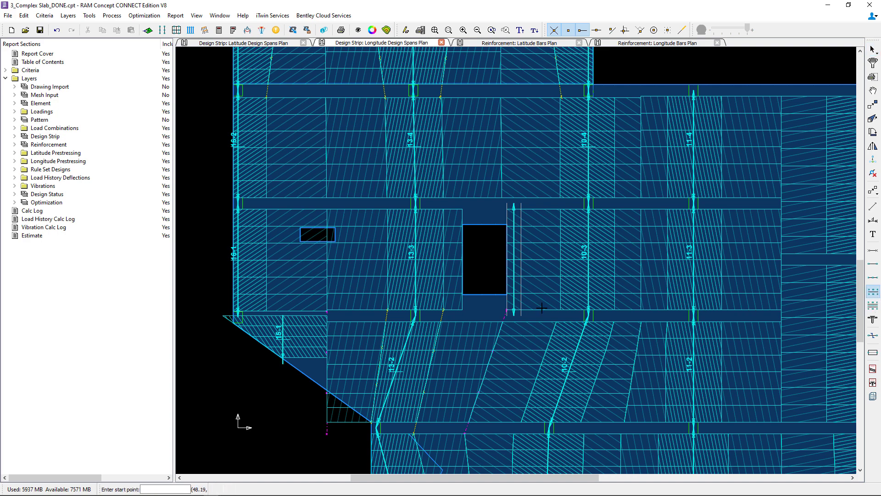
click(520, 315)
click(521, 202)
right_click(526, 220)
click(541, 232)
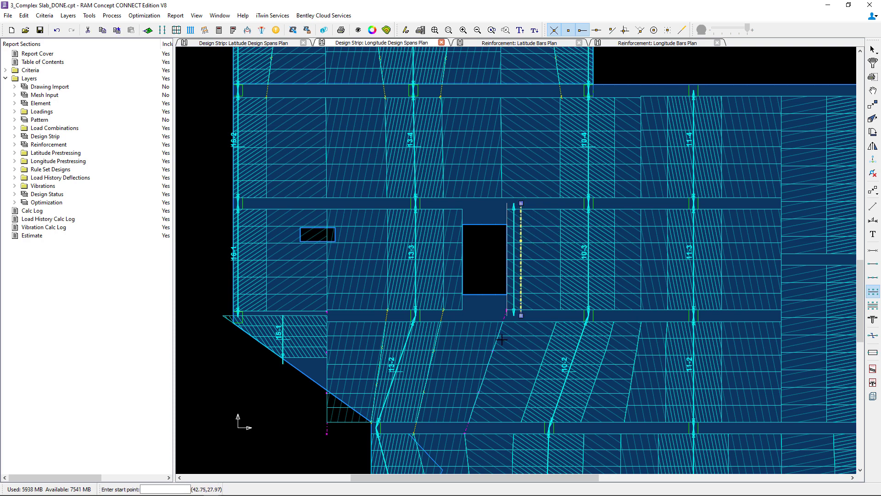
click(507, 315)
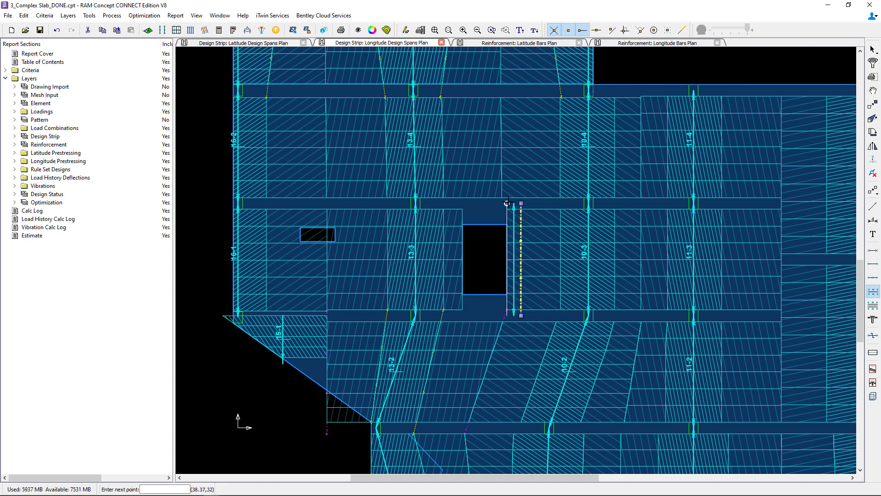
click(507, 202)
right_click(502, 254)
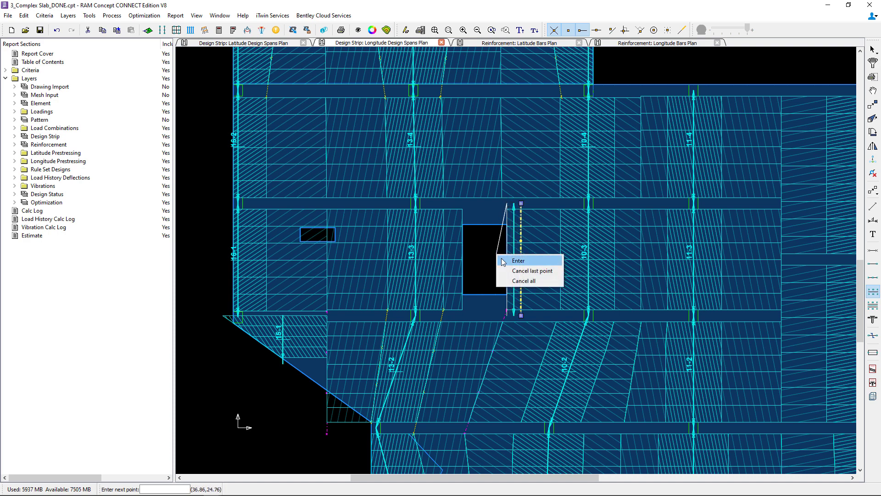
click(510, 258)
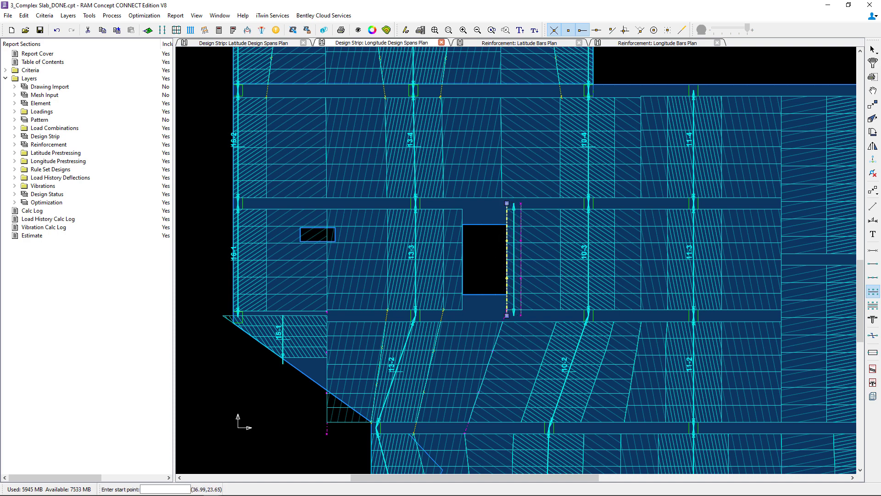
click(872, 49)
click(772, 66)
click(743, 66)
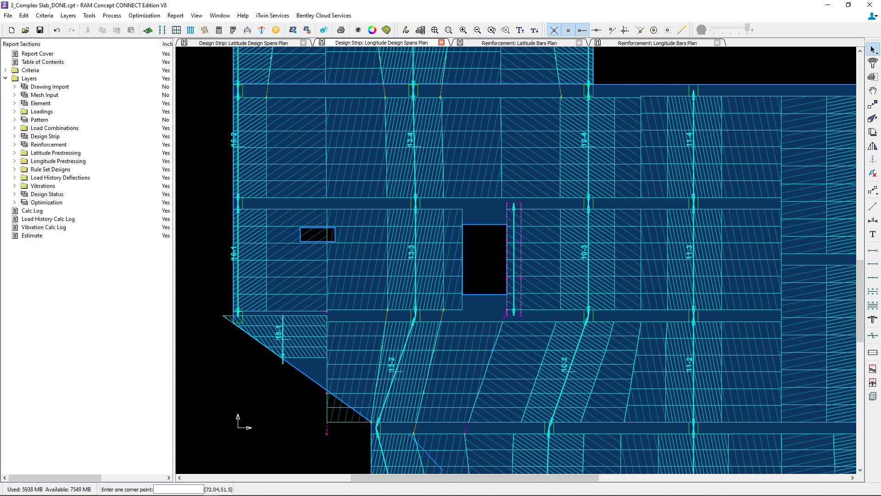
Generate the design strips and dismiss the warnings and errors list
click(177, 30)
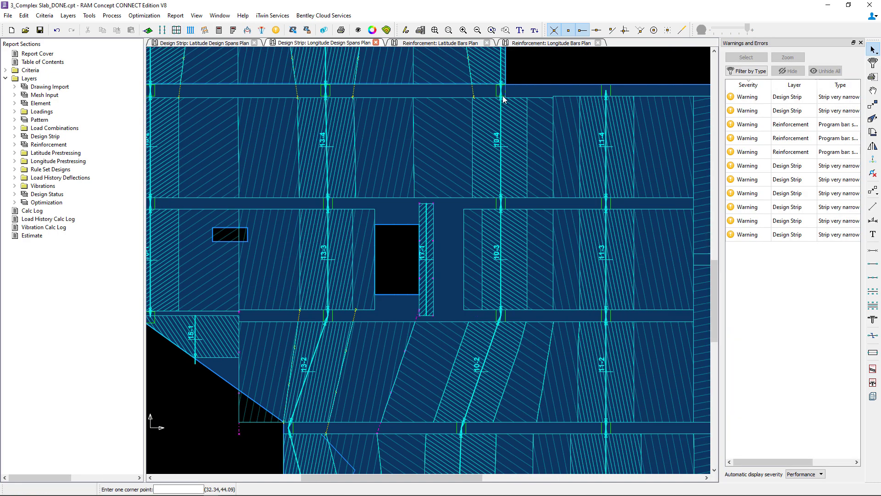
click(860, 43)
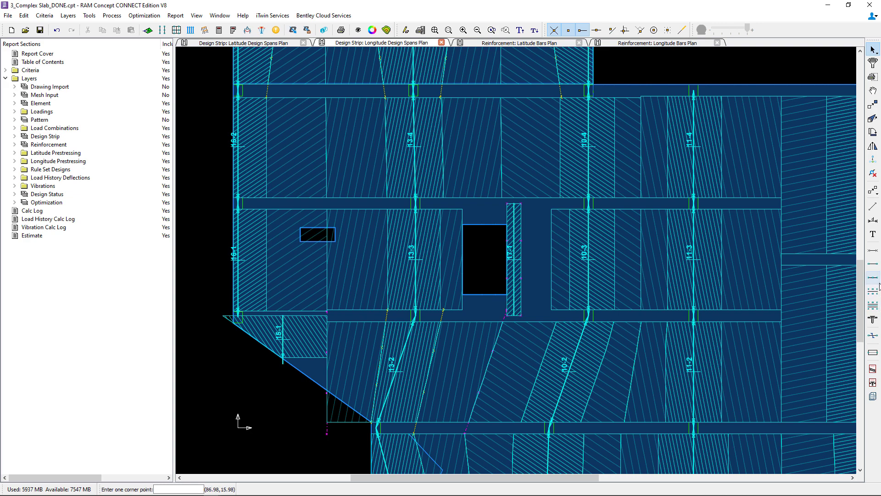
Draw a vertical span boundary polyline just right of strip 10-3
click(873, 291)
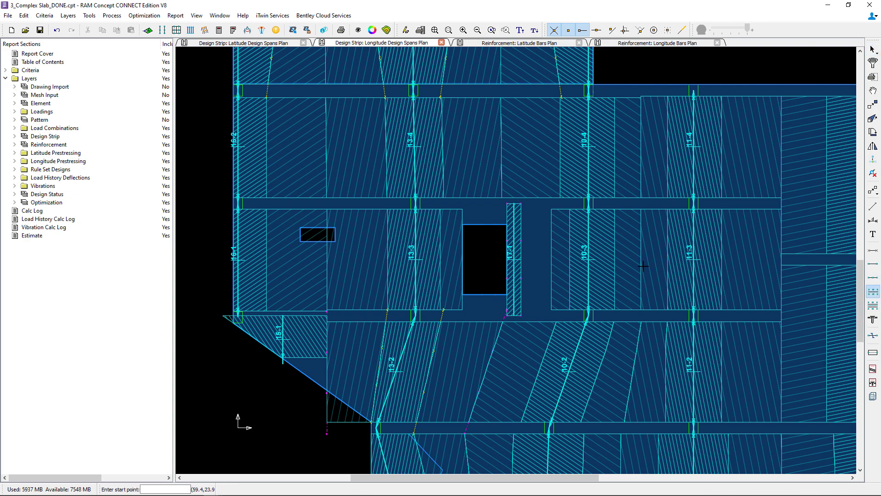
click(641, 310)
click(641, 209)
right_click(645, 221)
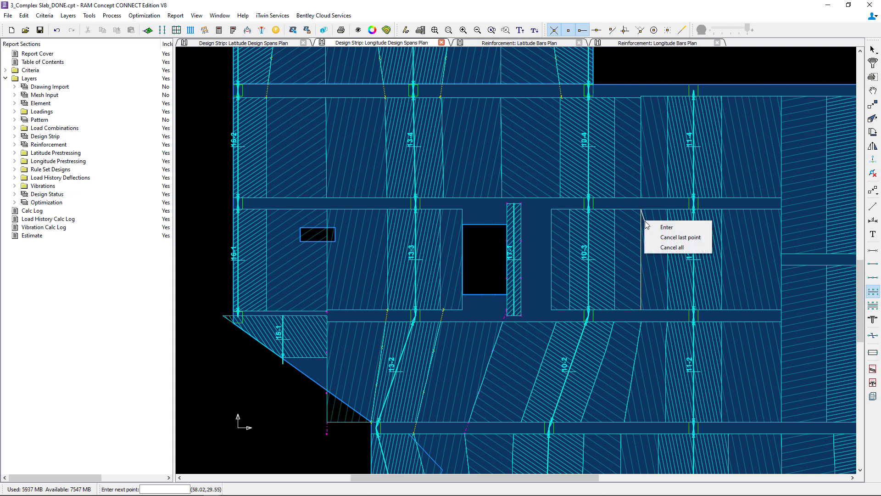
click(666, 227)
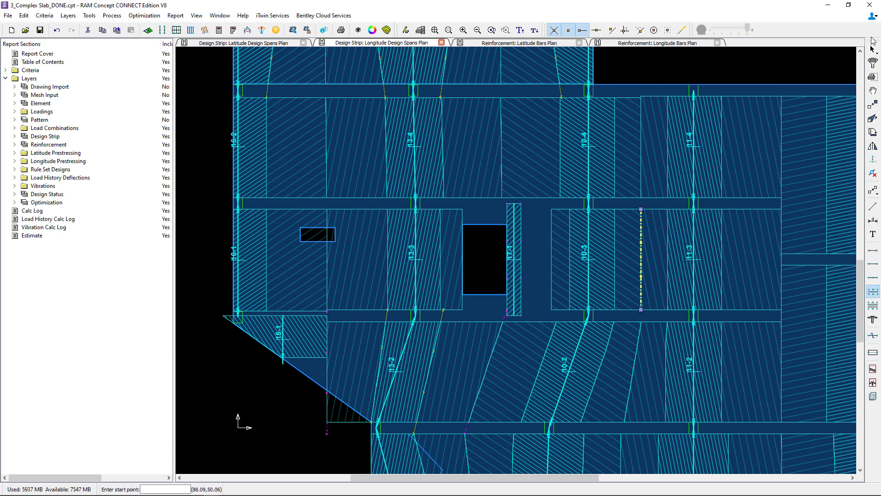
Set design span 10-3's span width calculation to Manual
click(872, 50)
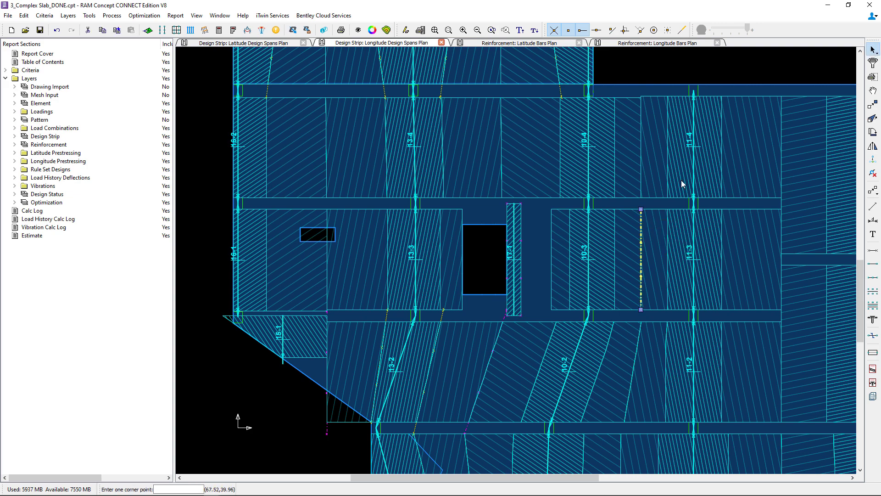
click(568, 253)
right_click(568, 253)
click(576, 255)
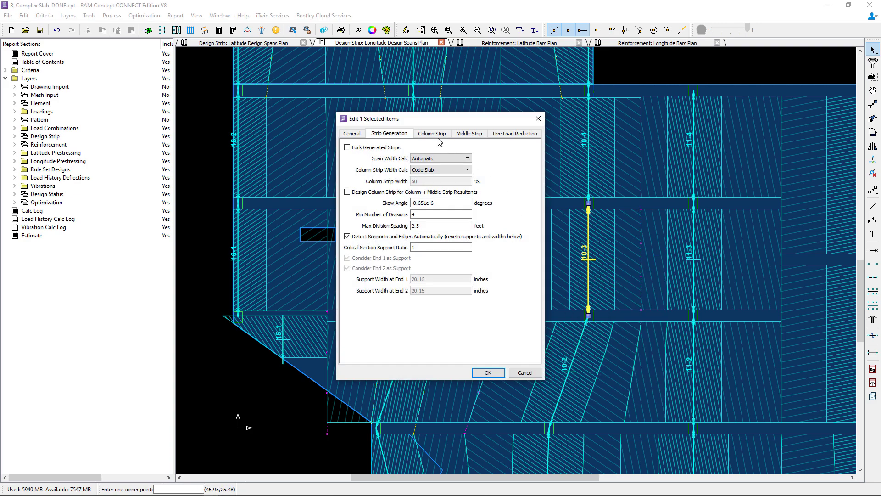
click(419, 160)
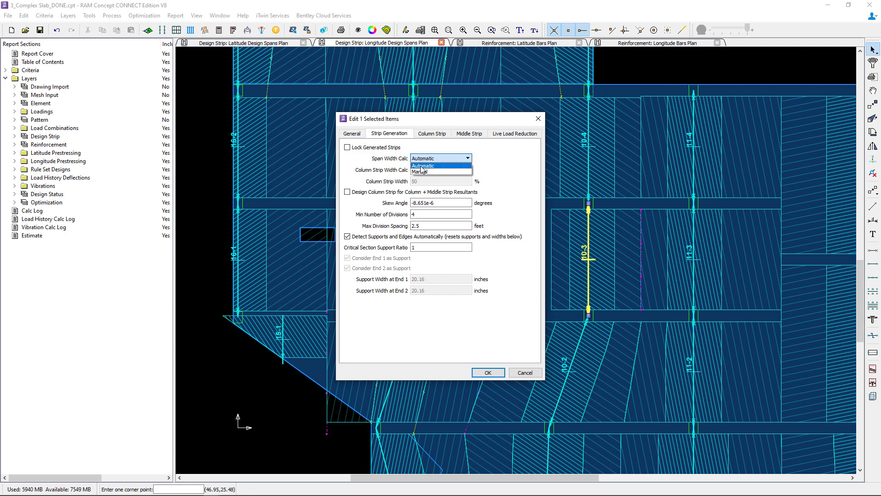
click(421, 170)
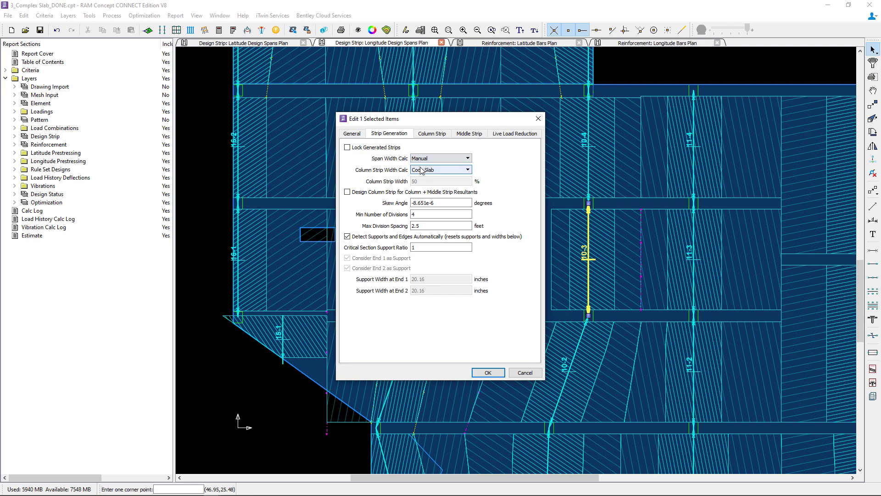
click(487, 372)
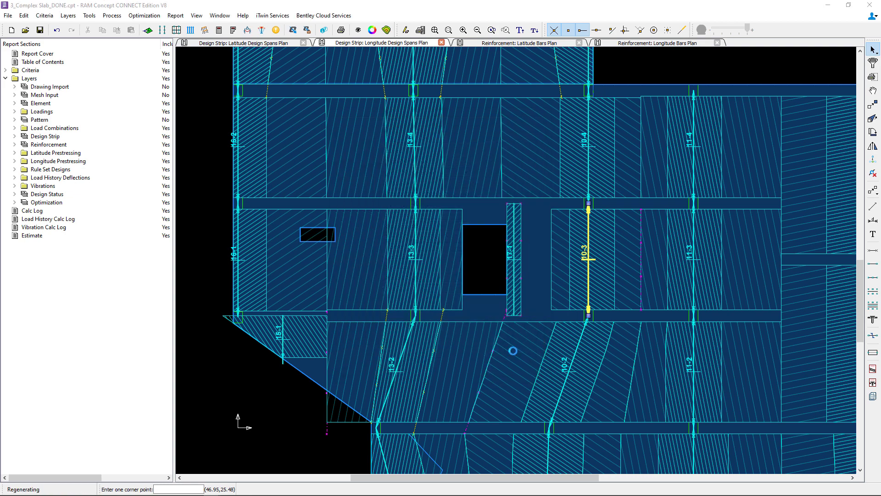
Deselect, regenerate the design strips, dismiss the warnings, and zoom to the whole slab
click(770, 59)
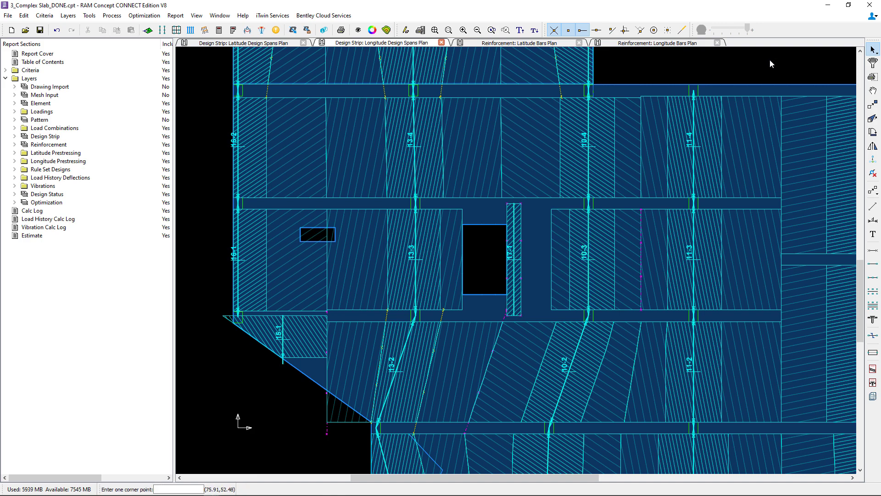
click(177, 30)
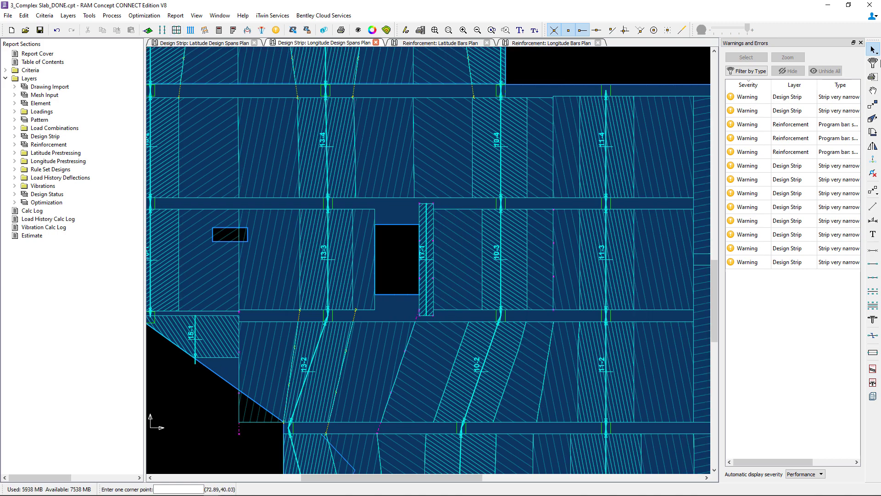
click(861, 43)
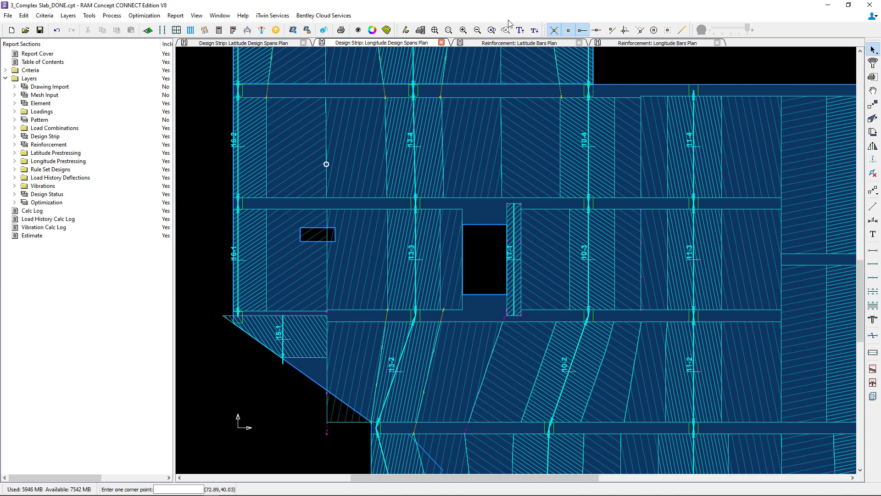
click(435, 31)
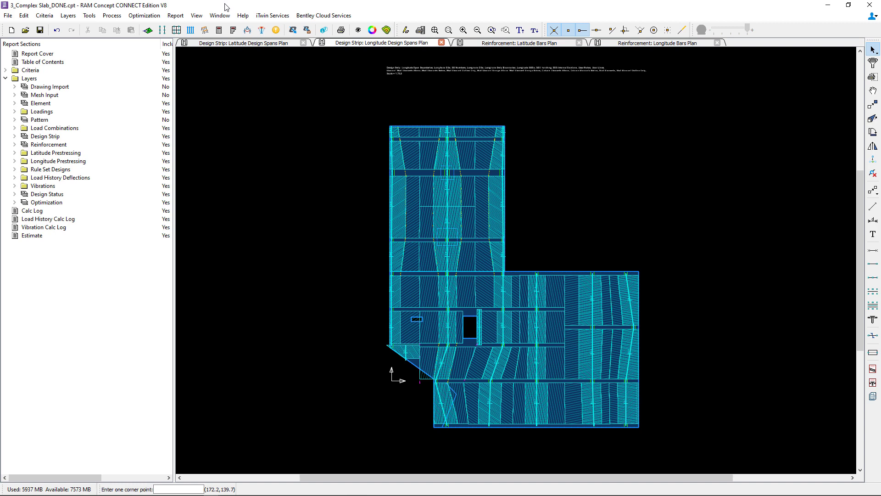
Run the calculation, continuing past the narrow-strip and small-spacing warnings
click(219, 30)
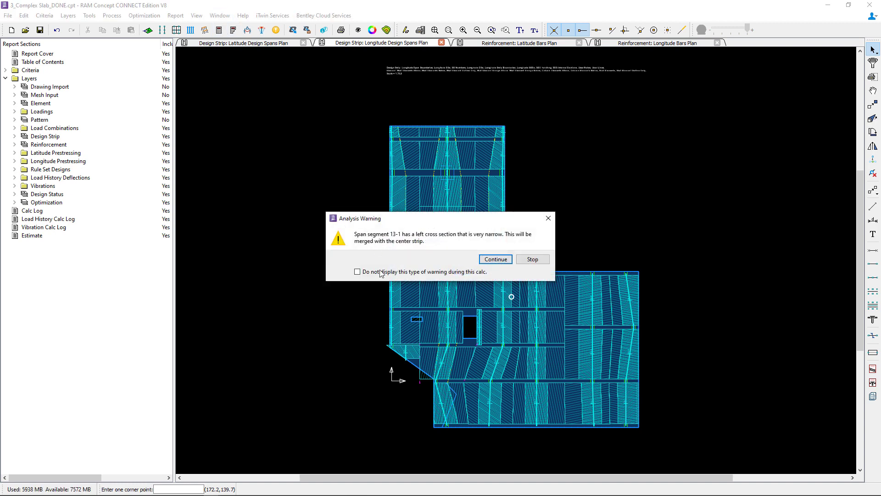
click(483, 257)
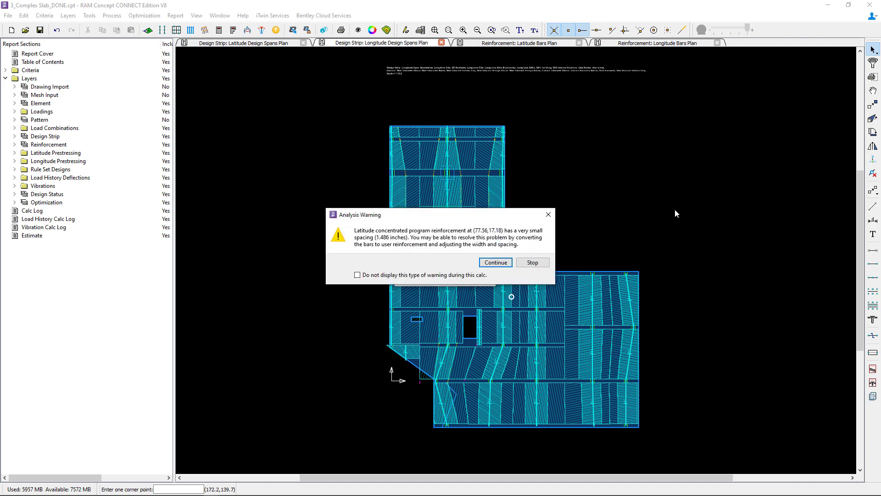
click(499, 263)
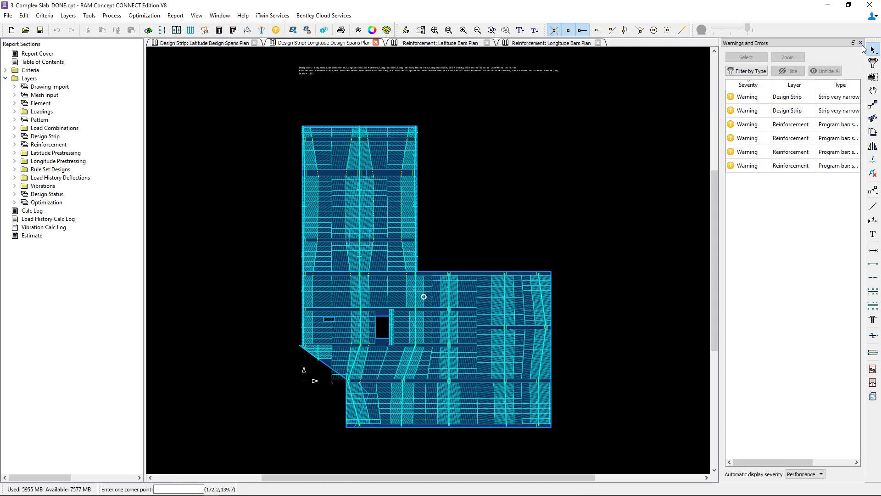
click(861, 42)
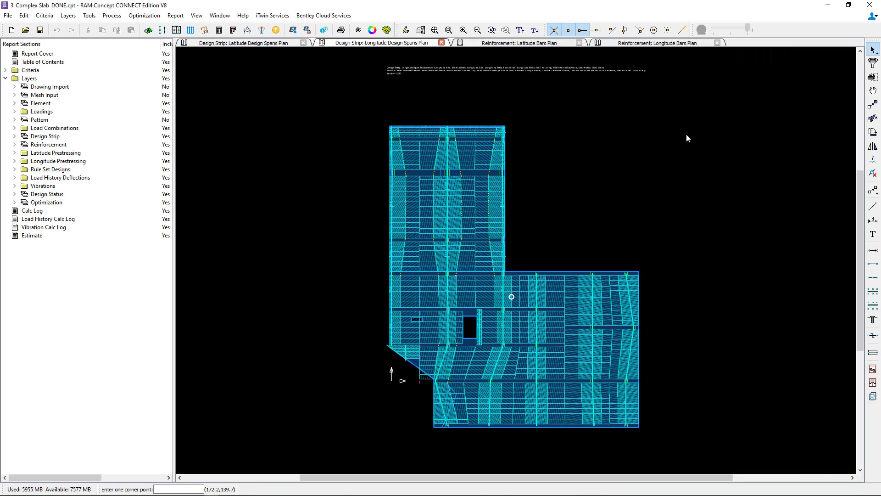
On the Longitude Bars Plan, select the vertical bar beside the opening, then zoom out to the whole slab
click(651, 44)
scroll(484, 348, up, 5)
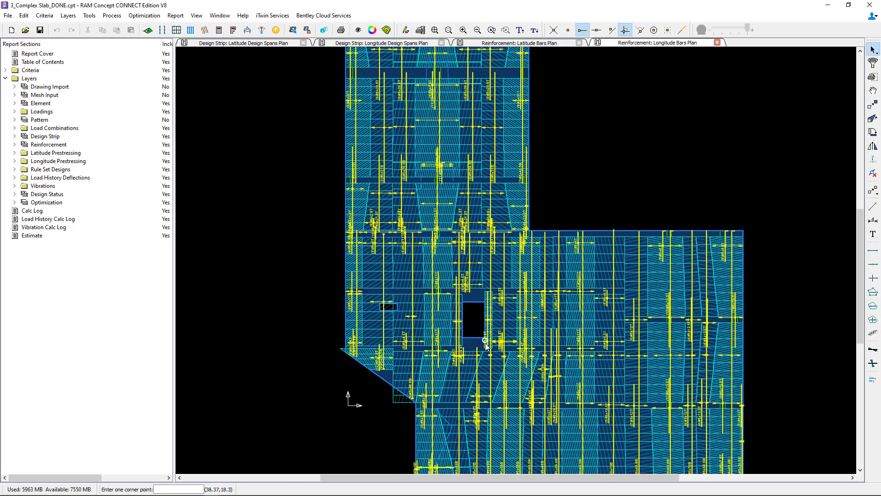
scroll(486, 350, up, 1)
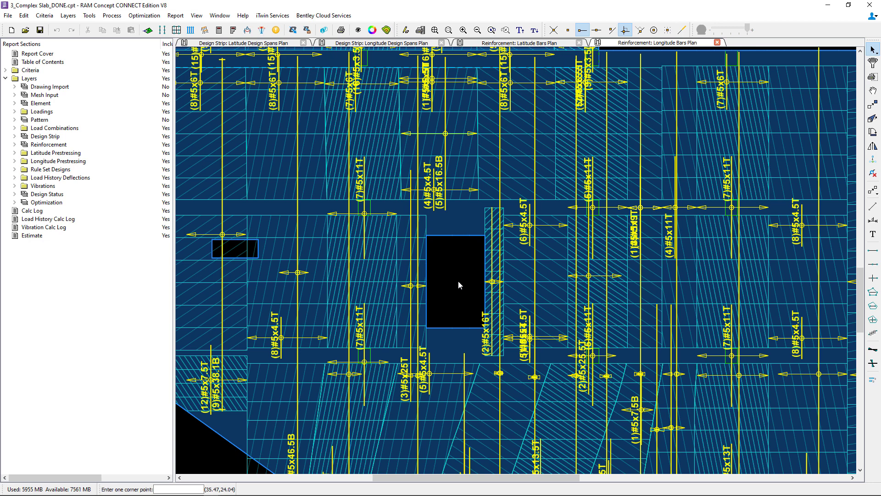
click(495, 308)
click(490, 306)
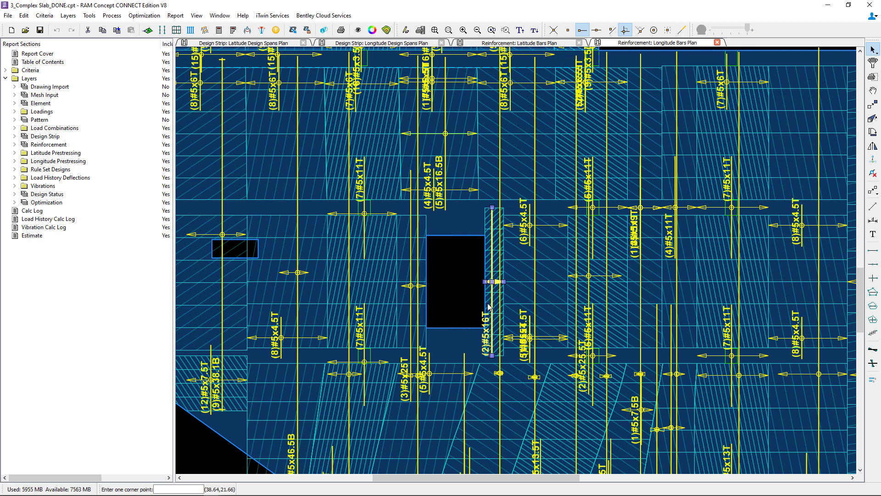
click(433, 33)
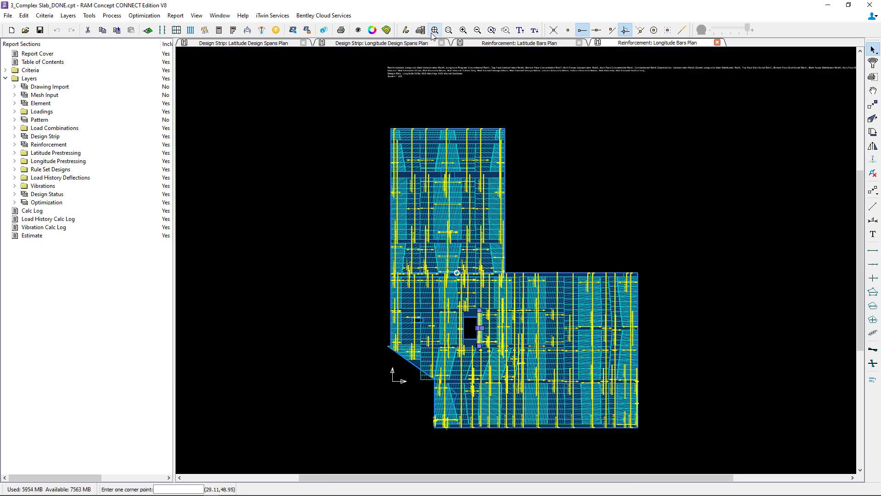
click(695, 163)
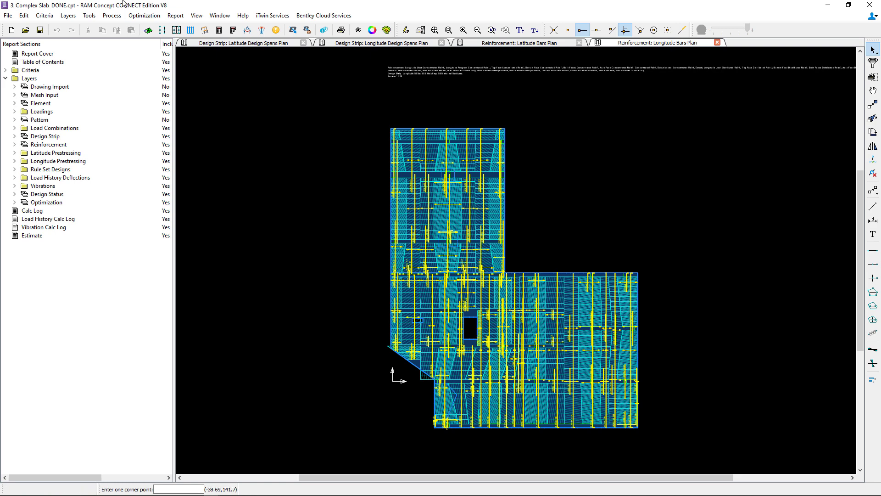
Open the Element layer's Standard Plan and zoom in on the slab mesh
click(67, 17)
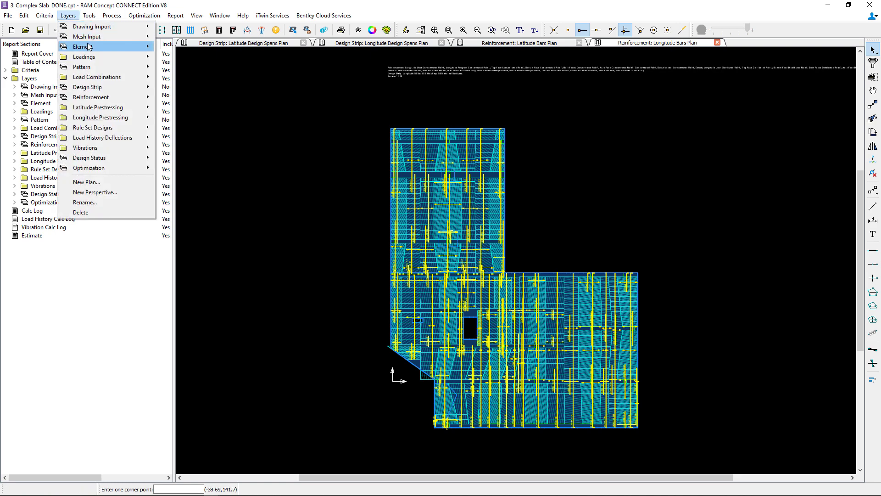
mouse_move(90, 47)
click(167, 48)
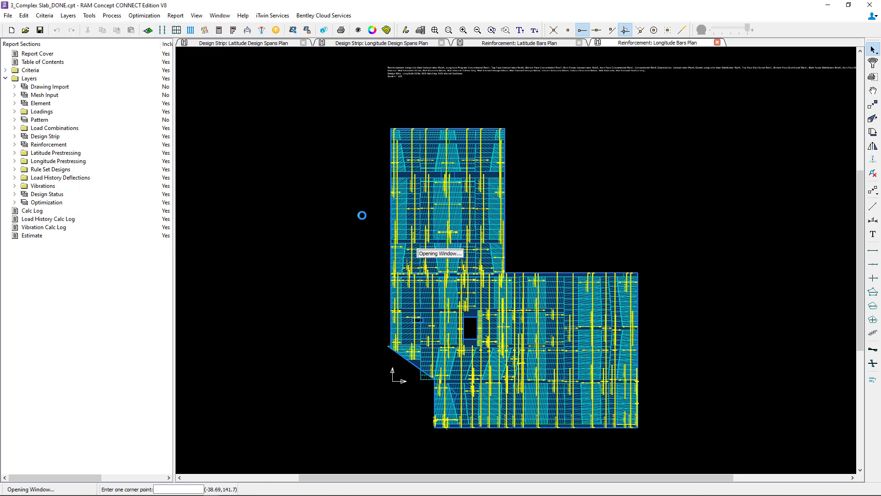
scroll(498, 352, up, 2)
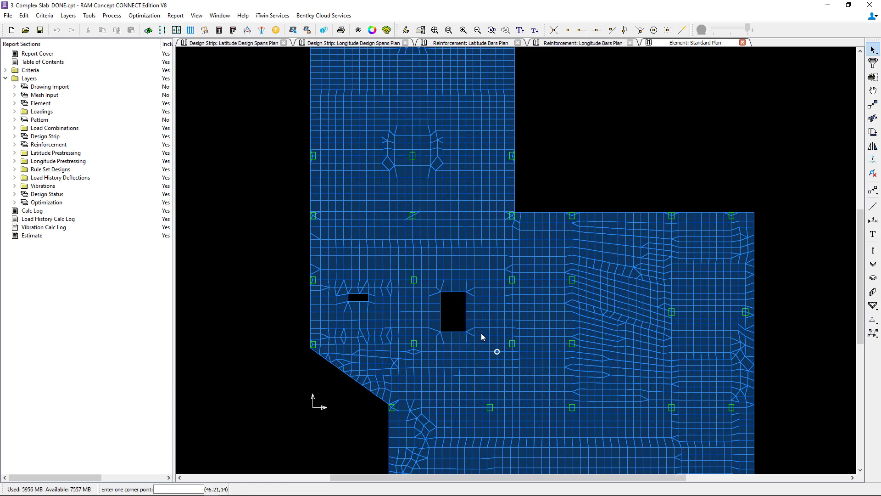